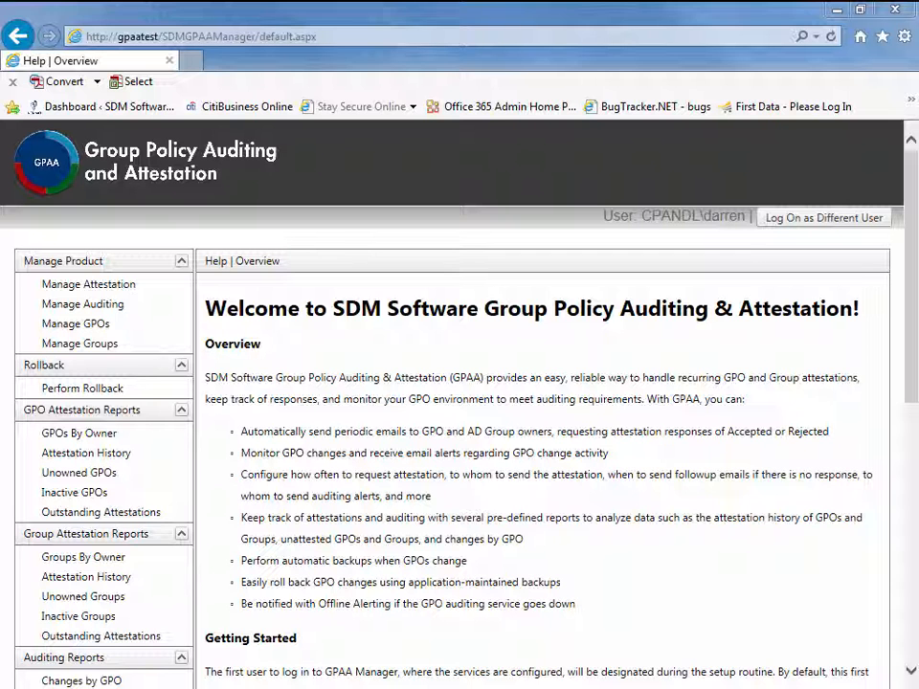
- Open the inactive groups under group management and filter the group names by "marketing"
click(92, 350)
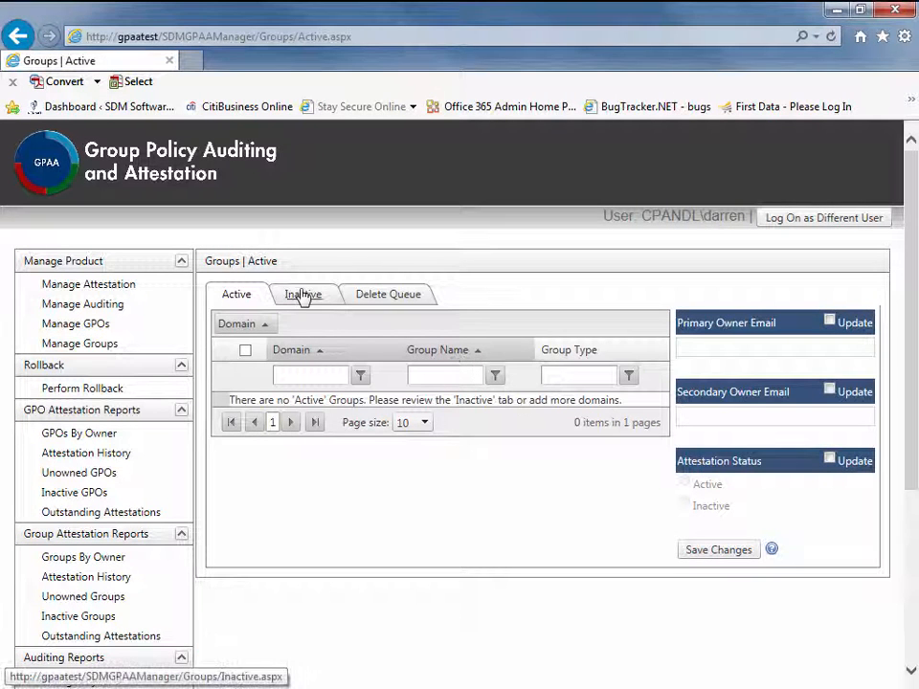
click(303, 294)
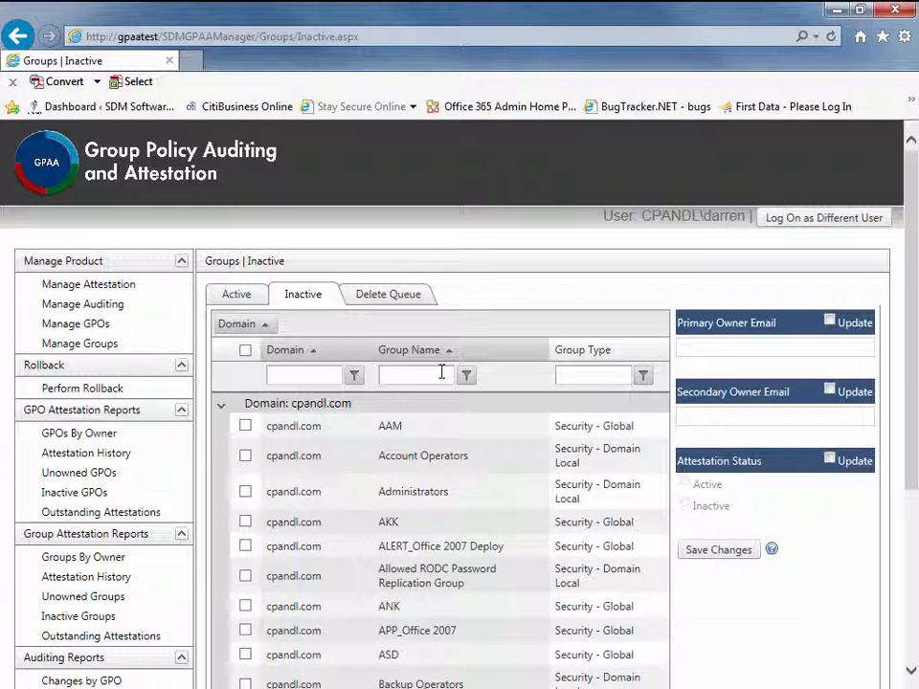
text(a)
key(BackSpace)
text(m)
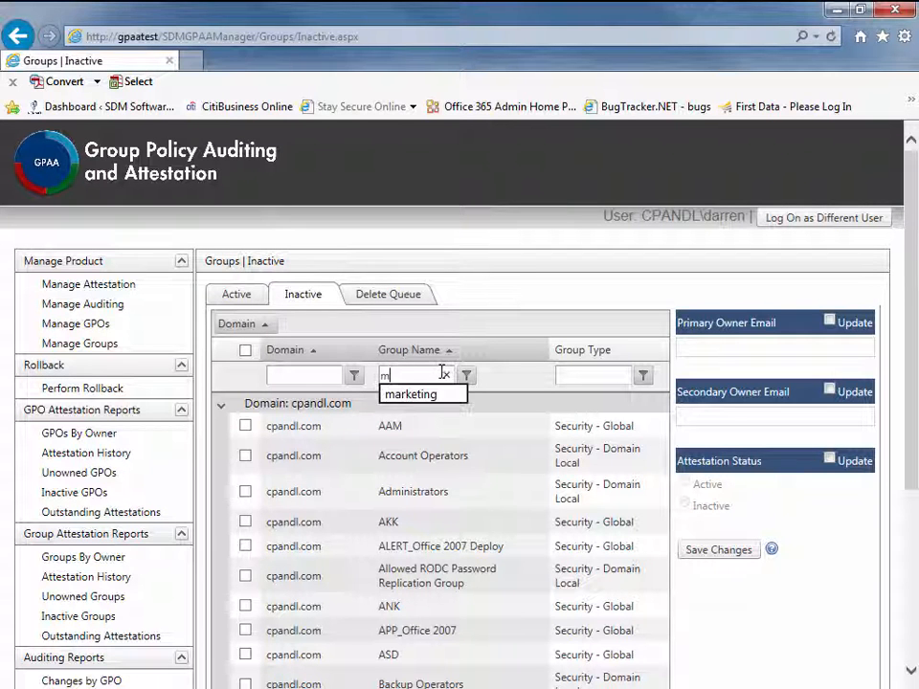
text(arketing)
key(Return)
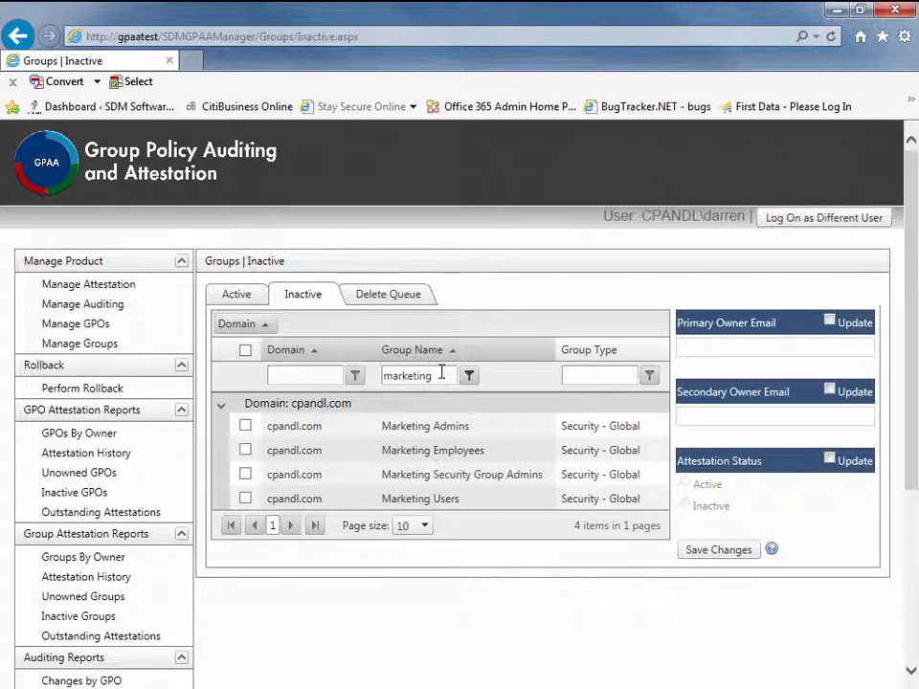
- Set the Marketing Users group's attestation status to Active with the primary owner email update enabled, save, and open the active groups list
click(392, 504)
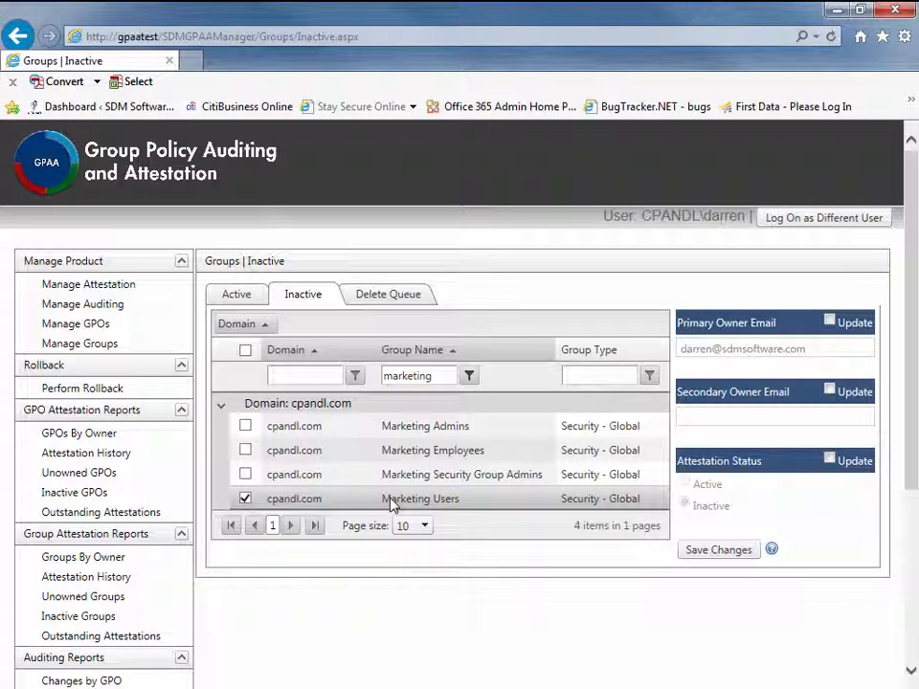
click(830, 321)
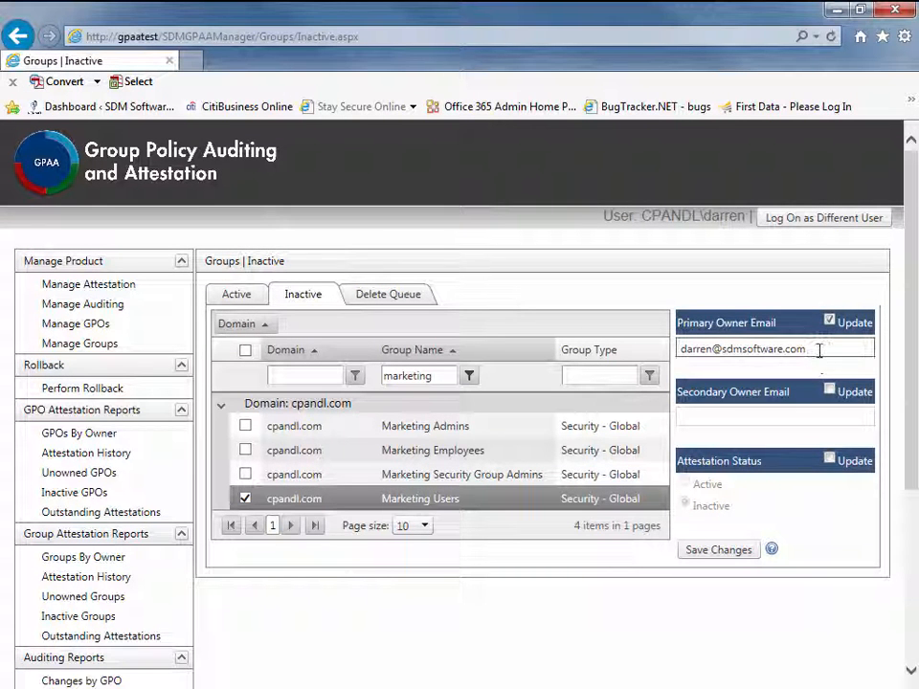
click(829, 462)
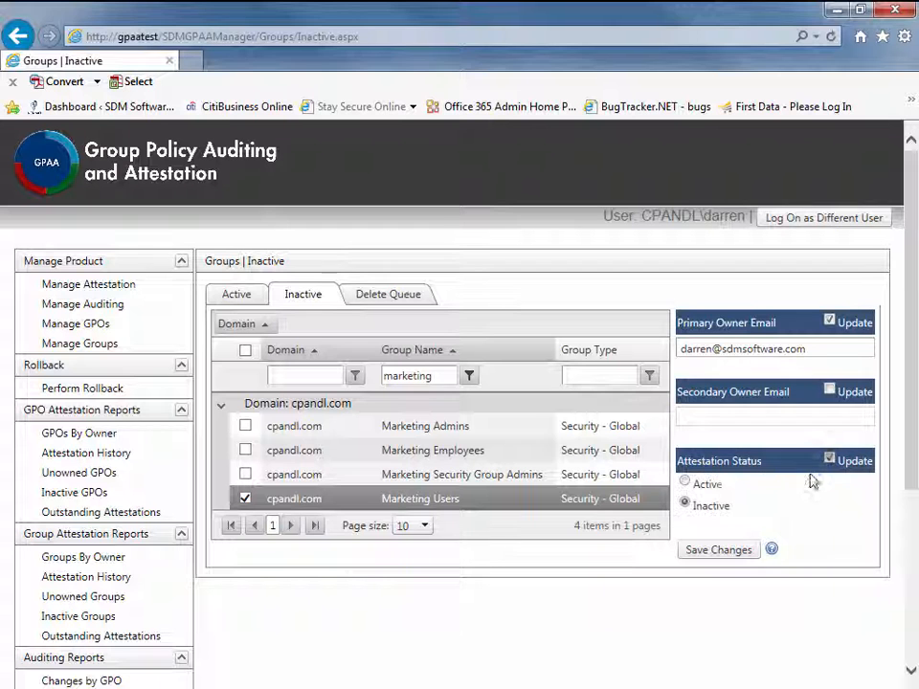
click(686, 483)
click(703, 550)
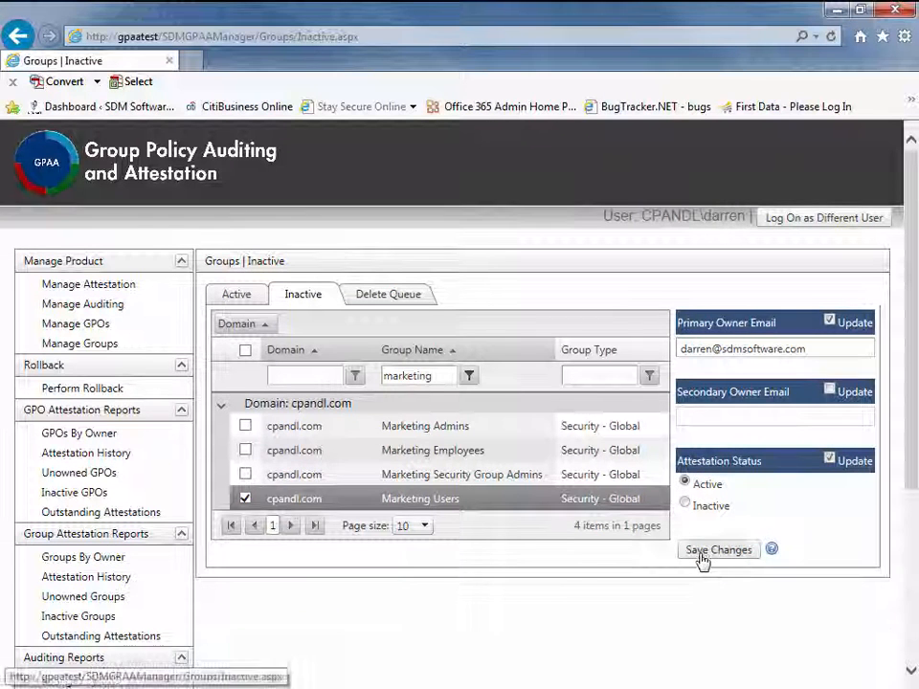
click(246, 299)
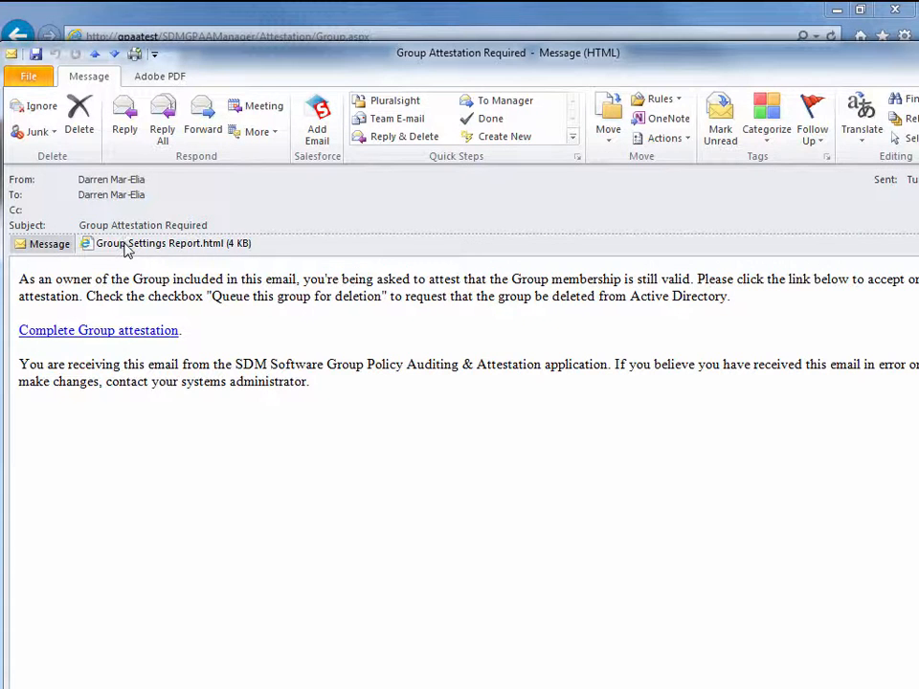
- Preview the Group Settings Report.html attachment of the Group Attestation Required email and return to the message body
click(125, 246)
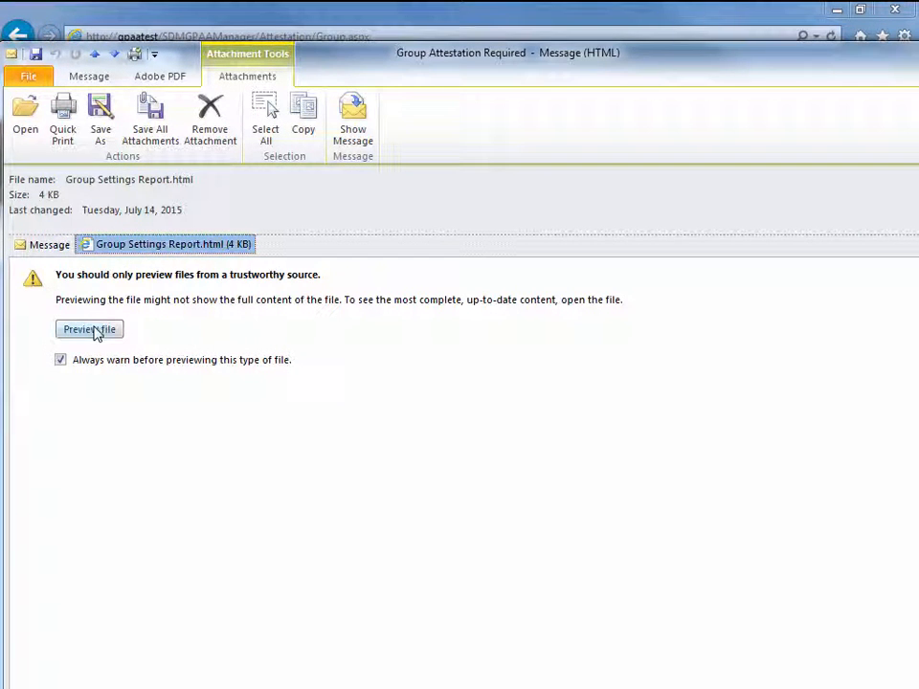
click(97, 330)
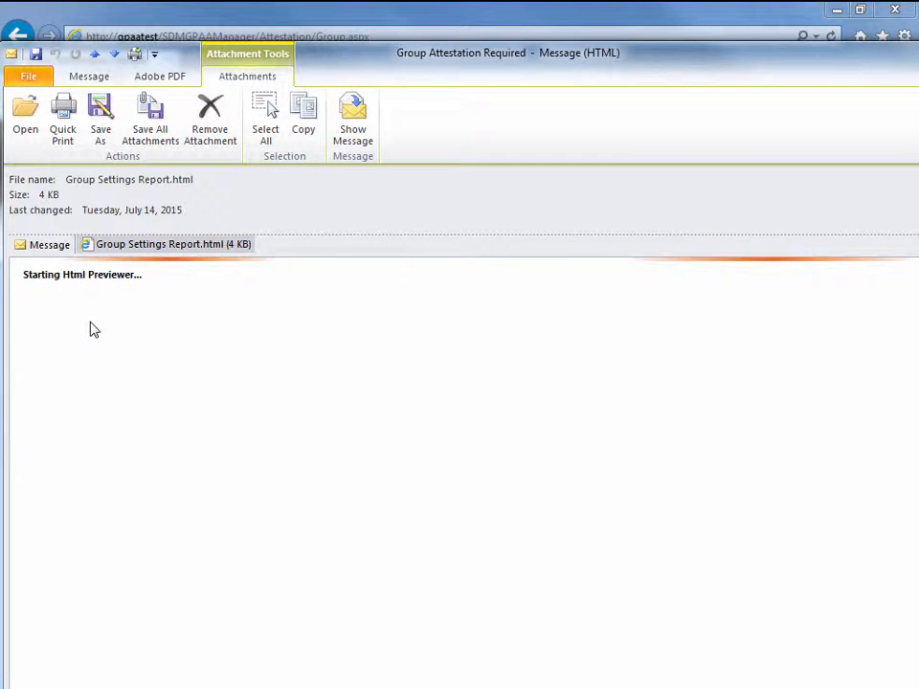
scroll(93, 328, down, 1)
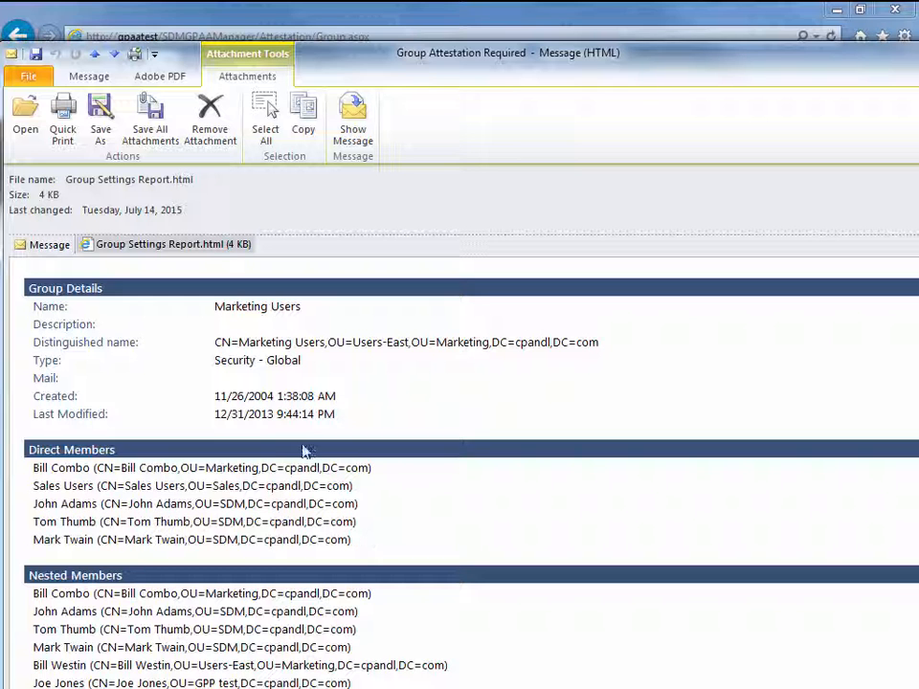
click(9, 55)
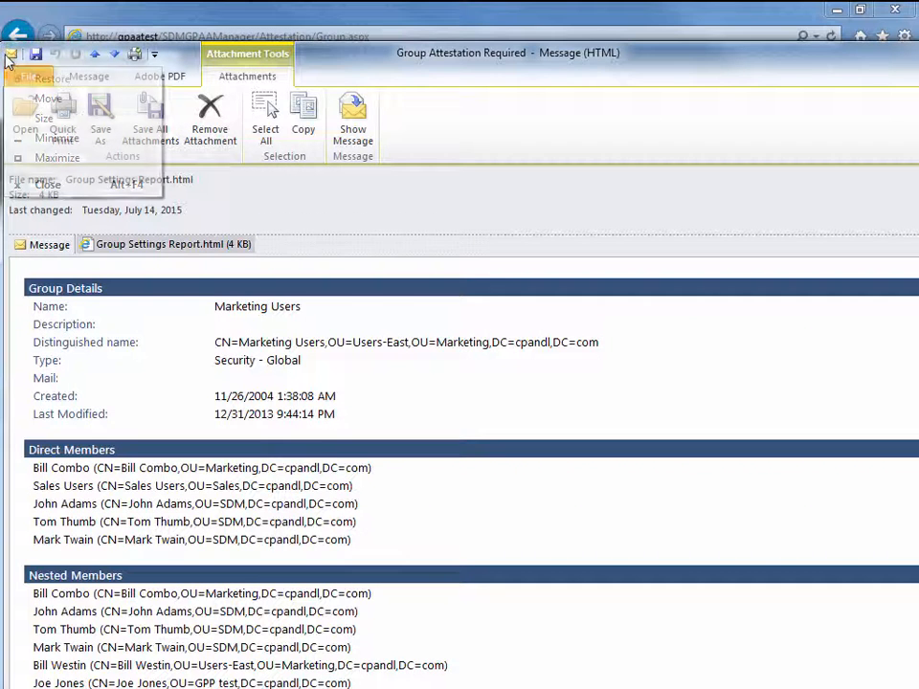
click(172, 58)
click(48, 246)
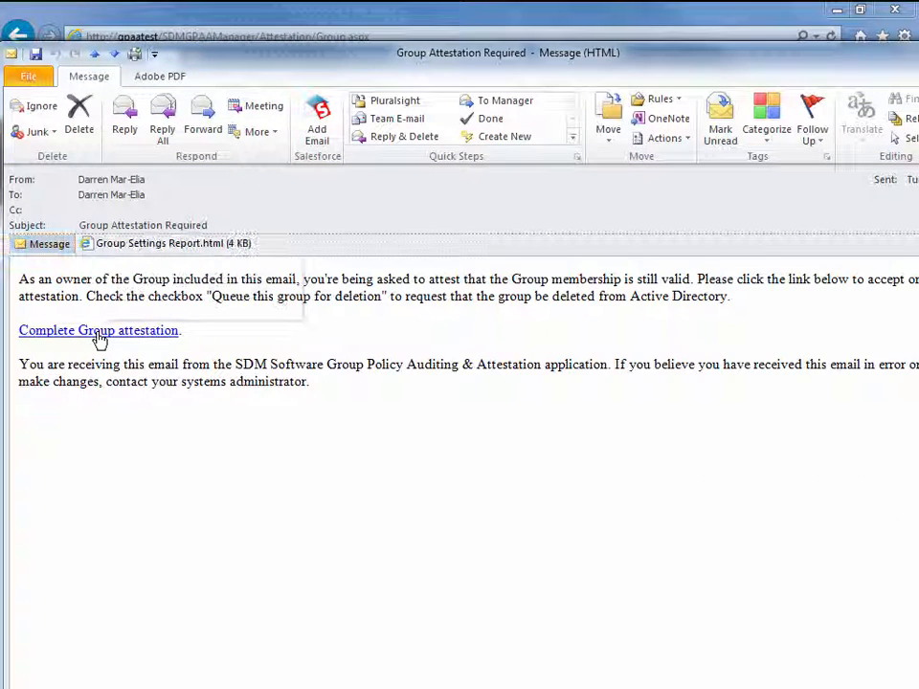
- Follow the email's Complete Group attestation link and review the Marketing Users group's details down to its nested members
click(100, 335)
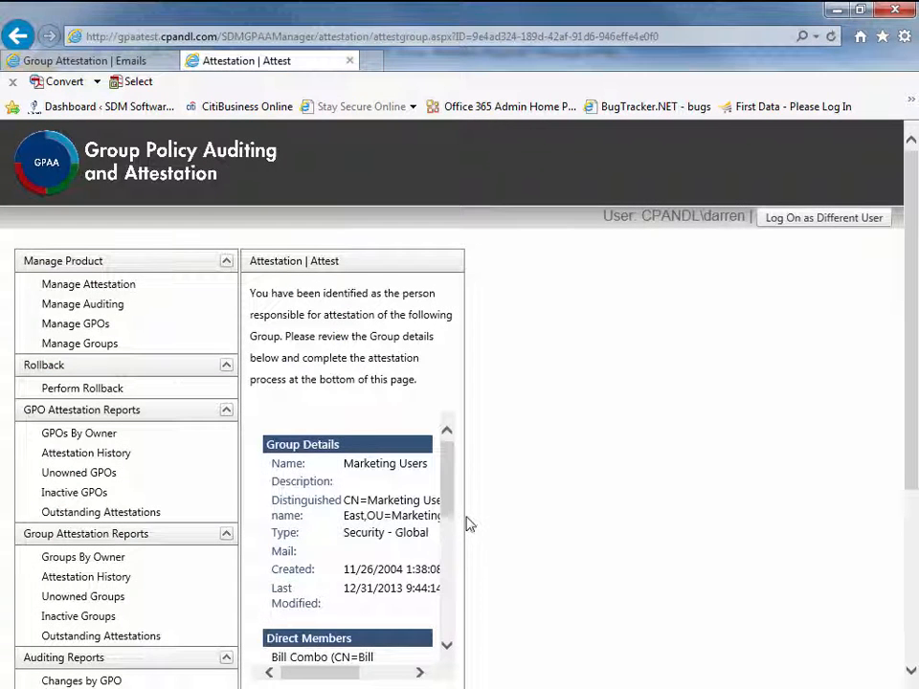
drag(912, 457, 910, 564)
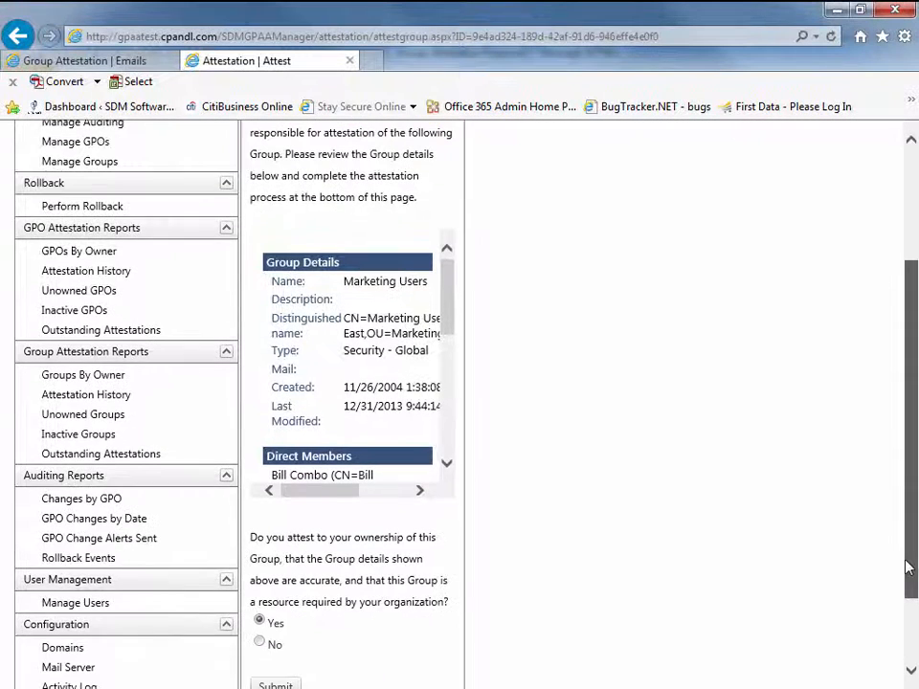
drag(446, 278, 443, 402)
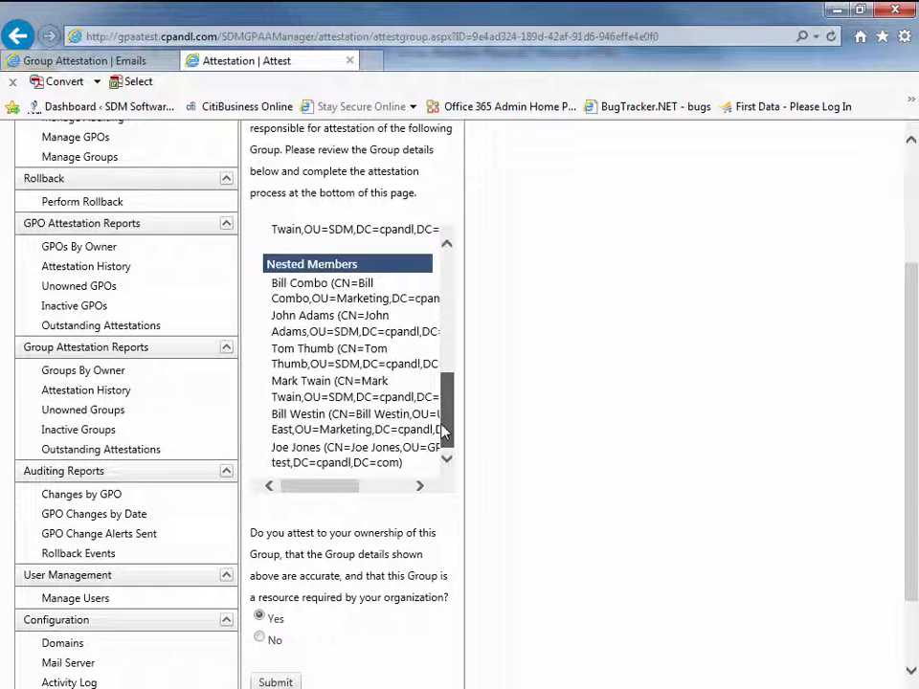
scroll(265, 547, down, 2)
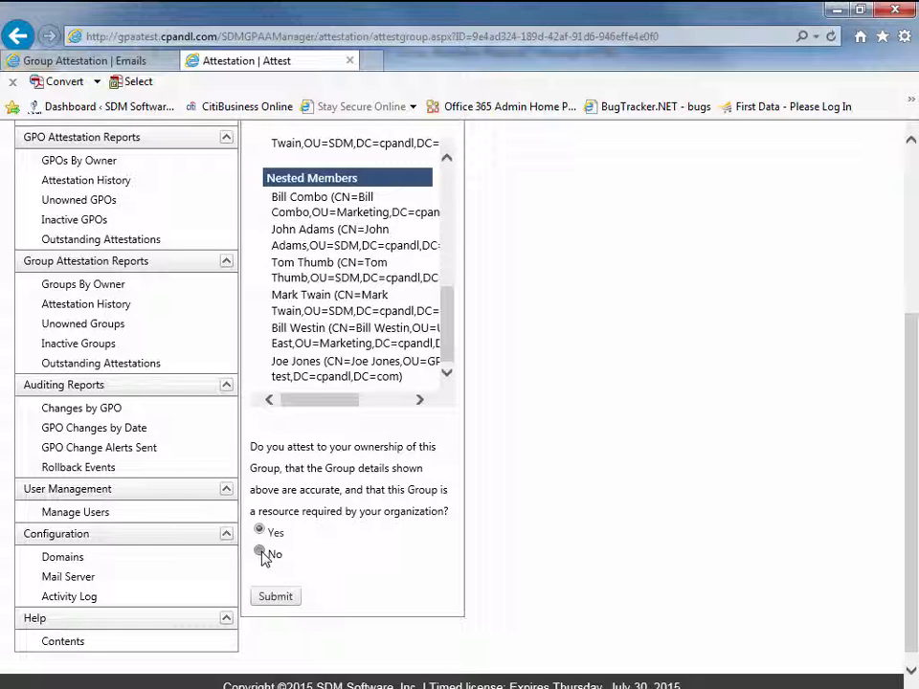
- Reject the group attestation with the comment "I no longer need this group", queue the group for deletion, and submit the response
click(259, 554)
scroll(261, 550, down, 2)
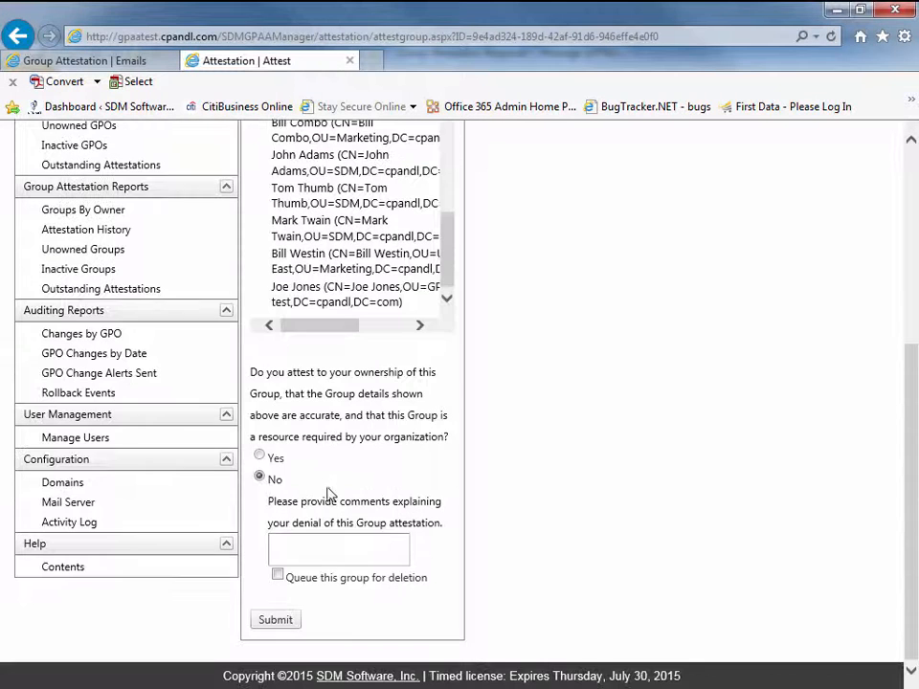
click(354, 546)
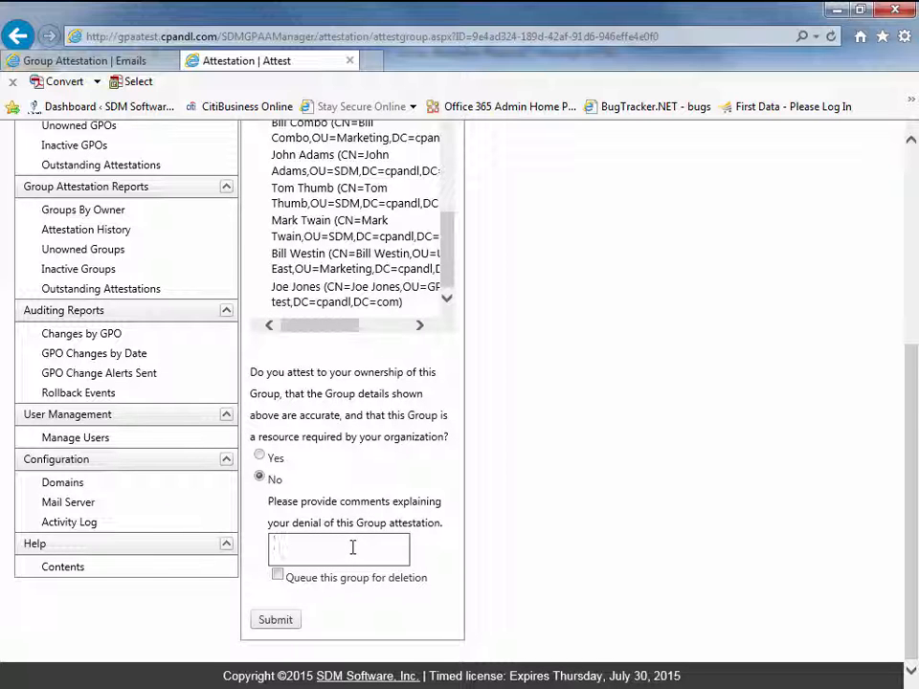
text(O my)
key(BackSpace)
key(BackSpace)
key(BackSpace)
key(BackSpace)
text(I no longer need this group)
click(278, 574)
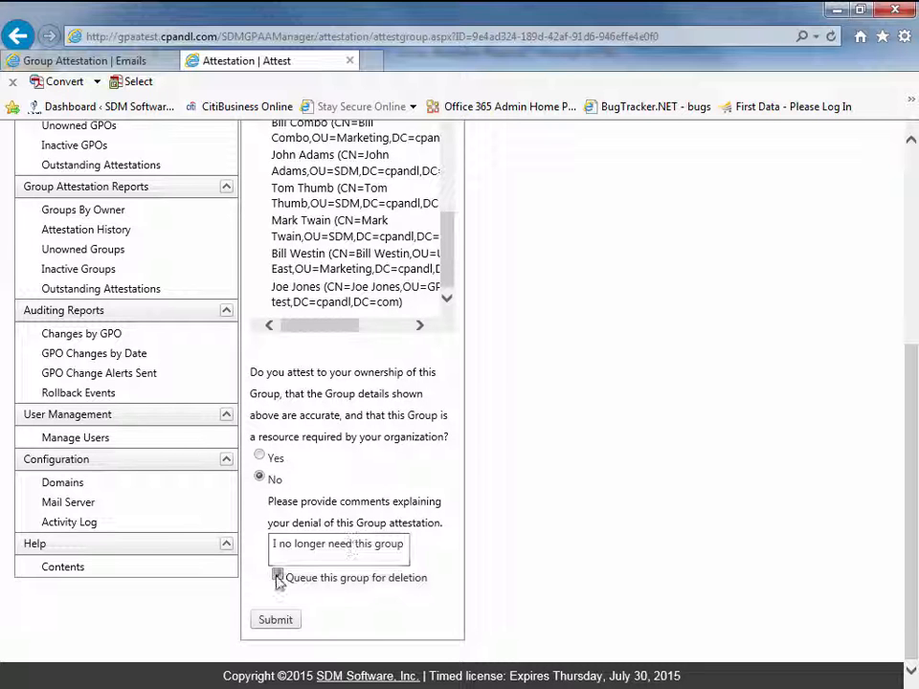
click(272, 622)
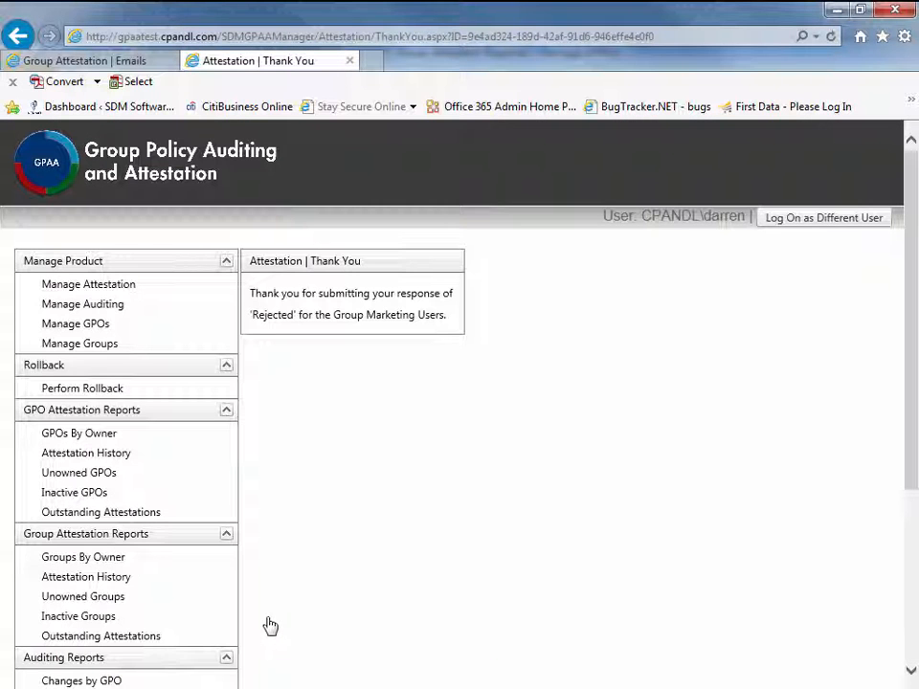
- Open the delete queue under group management and remove the Marketing Users group from the list
click(76, 344)
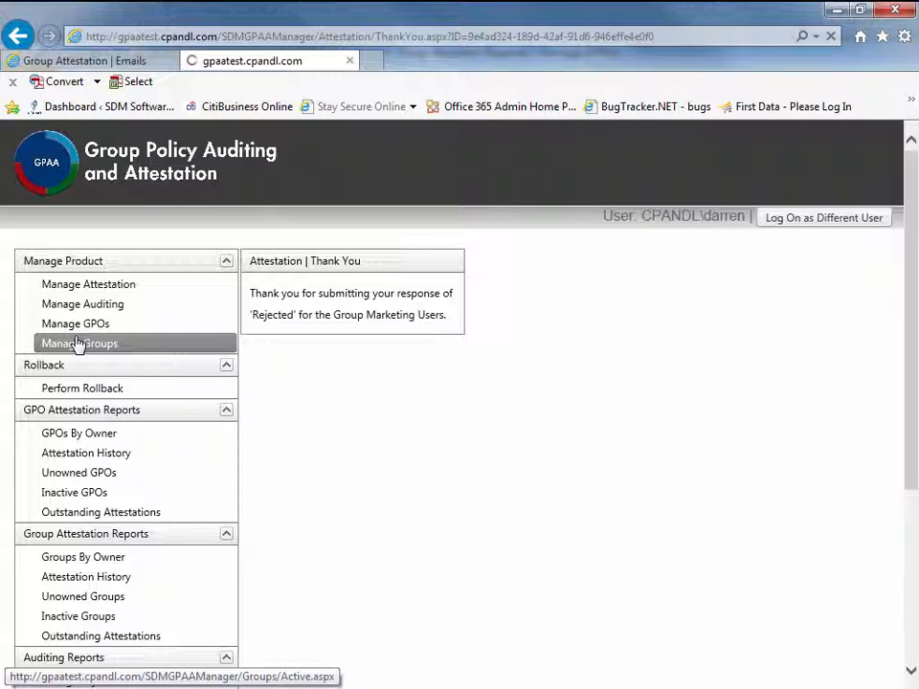
click(43, 61)
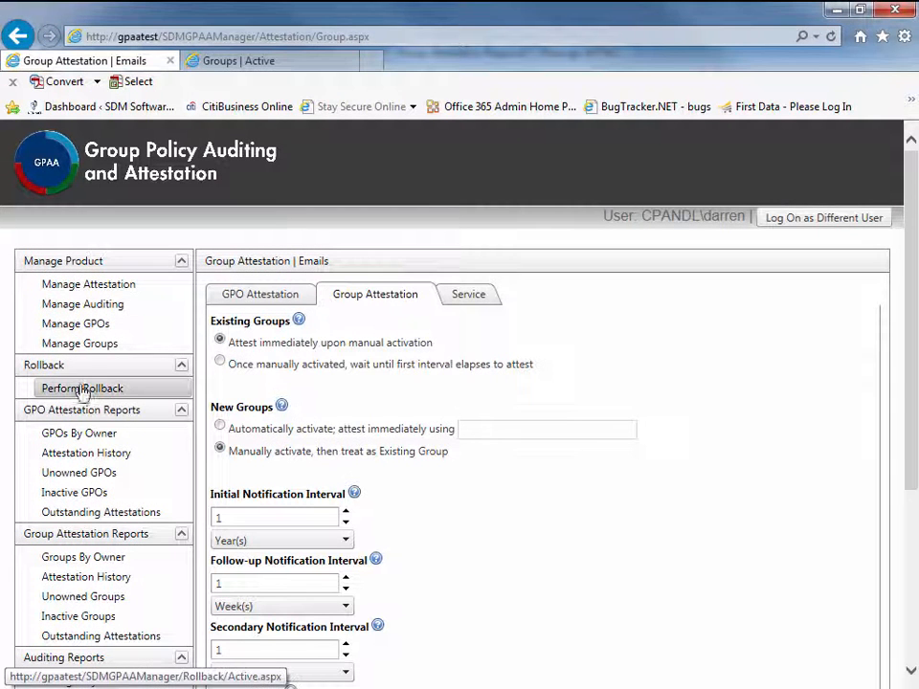
click(63, 350)
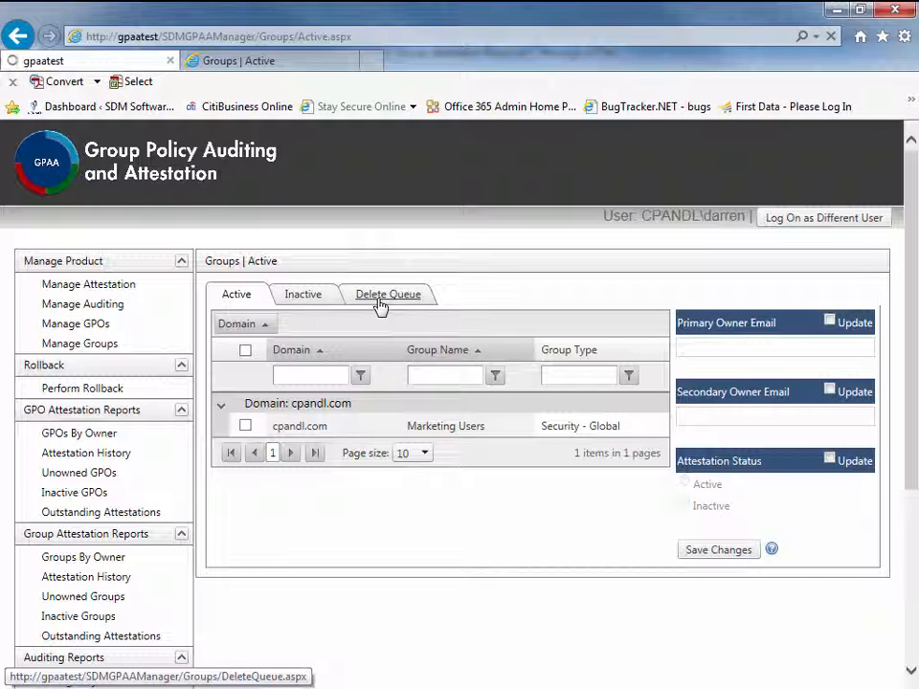
click(380, 302)
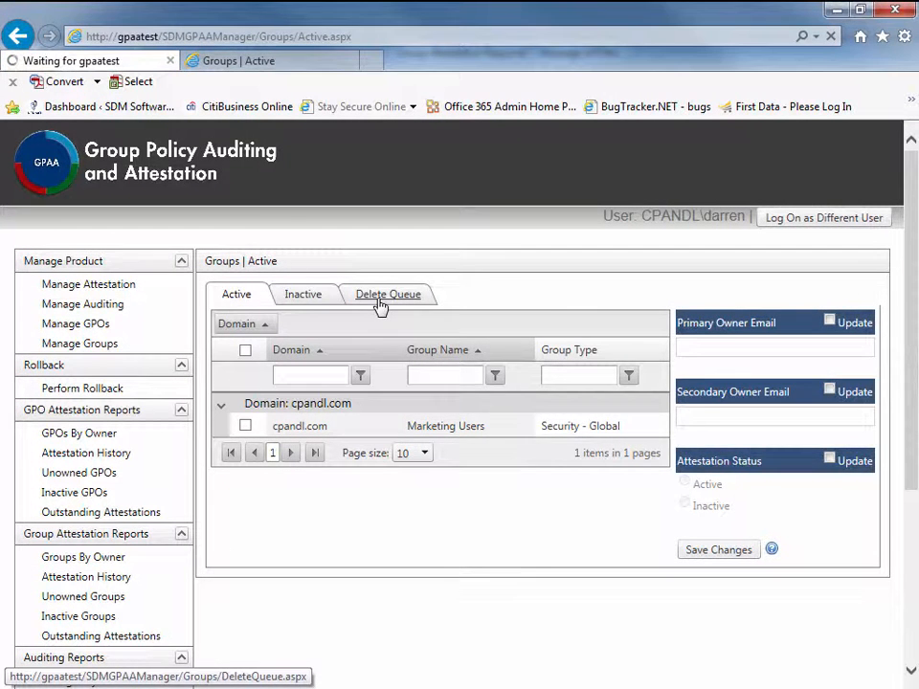
click(405, 476)
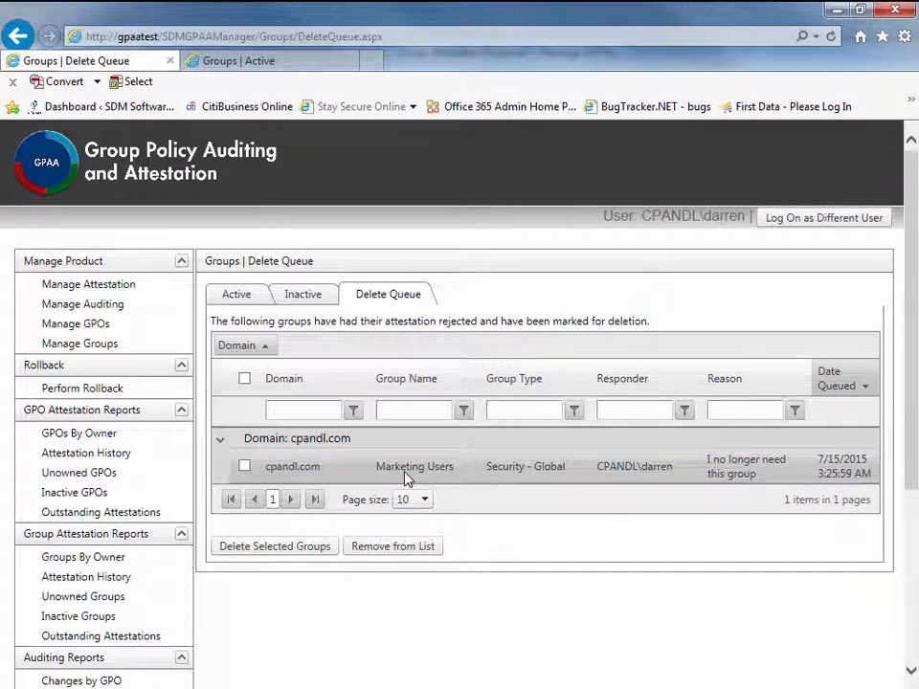
click(406, 469)
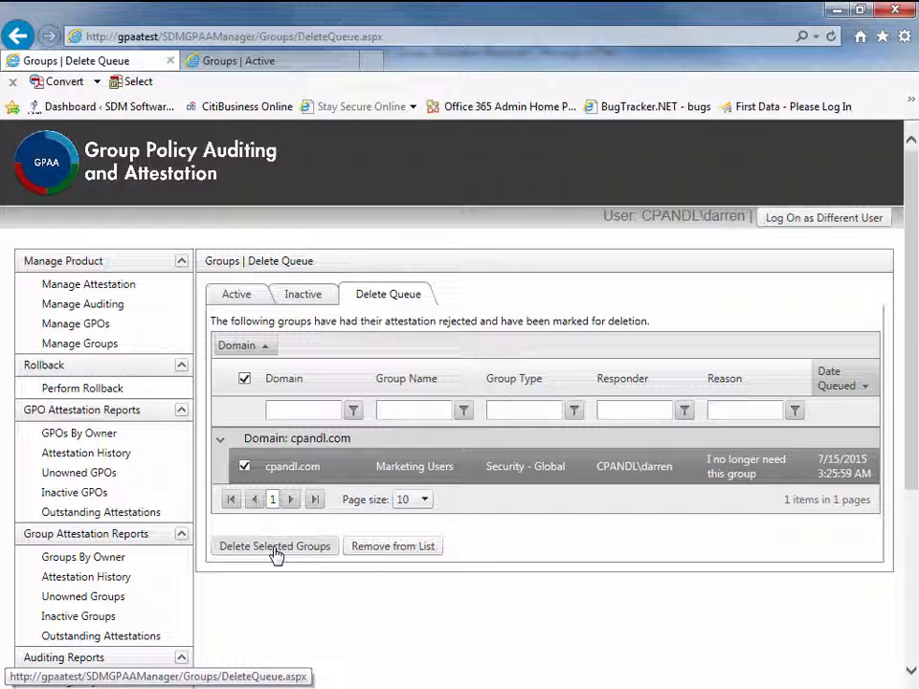
click(386, 553)
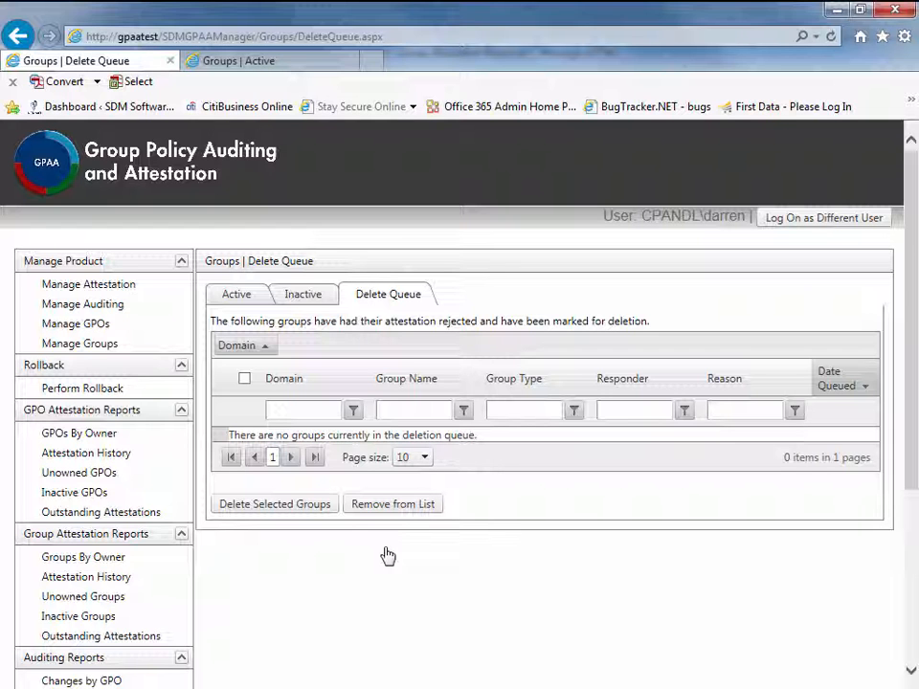
- Open the group attestation settings under attestation management and review the activation options and the available units for the Initial Notification Interval
click(109, 289)
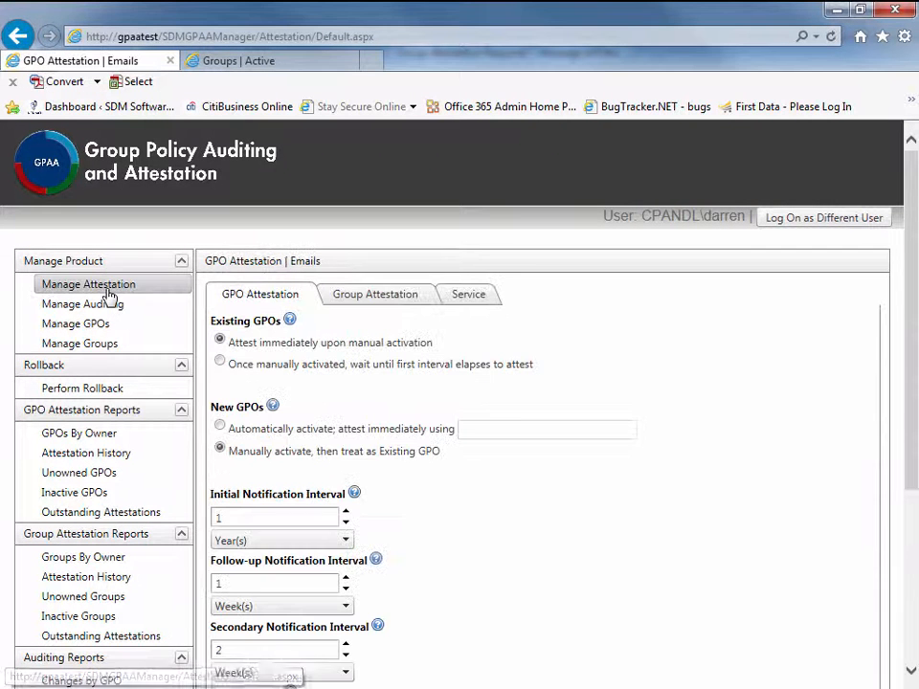
click(374, 300)
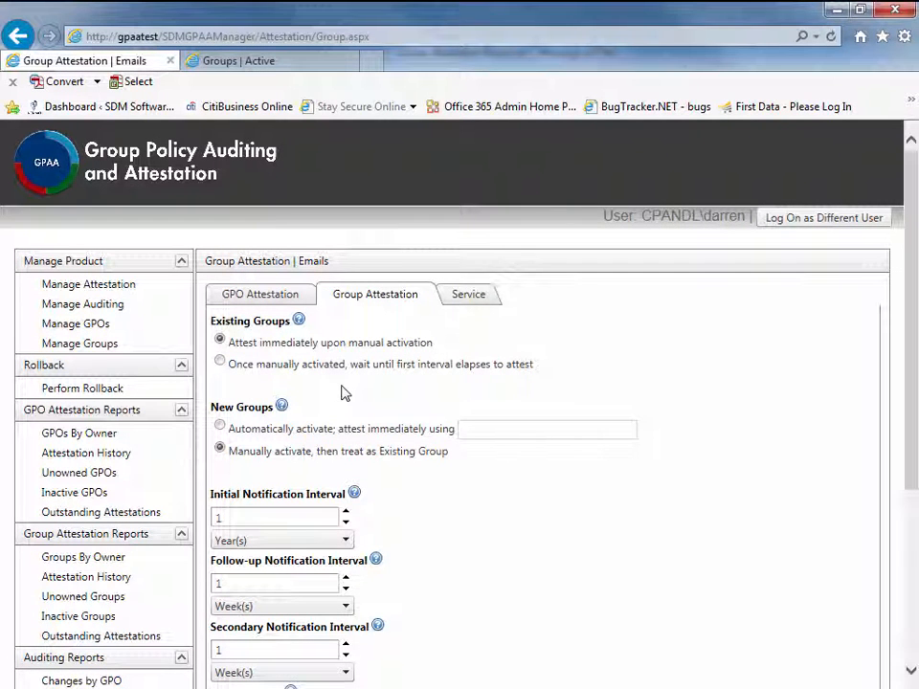
scroll(345, 393, down, 1)
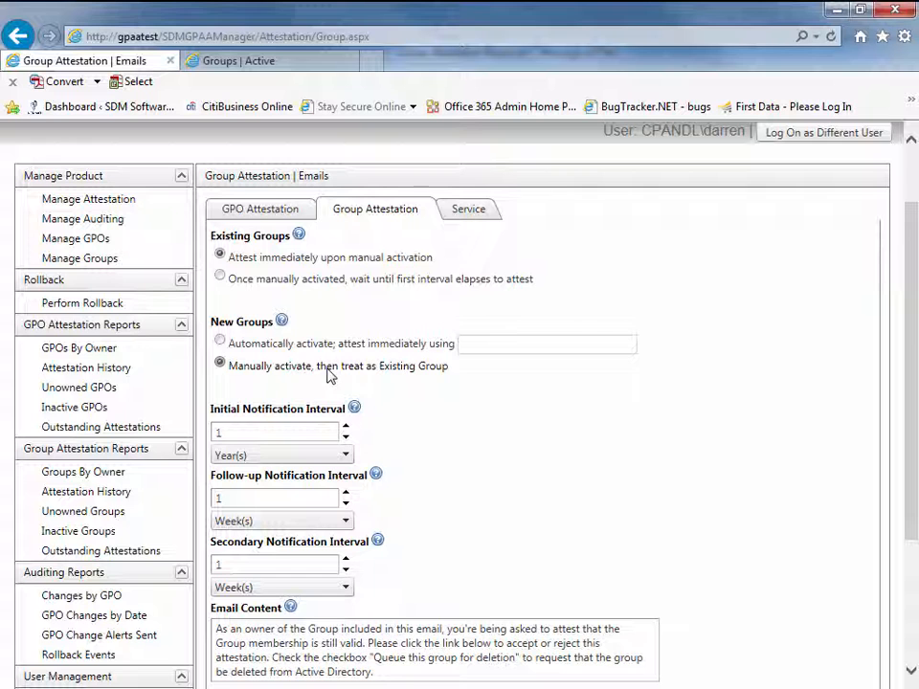
scroll(287, 359, down, 1)
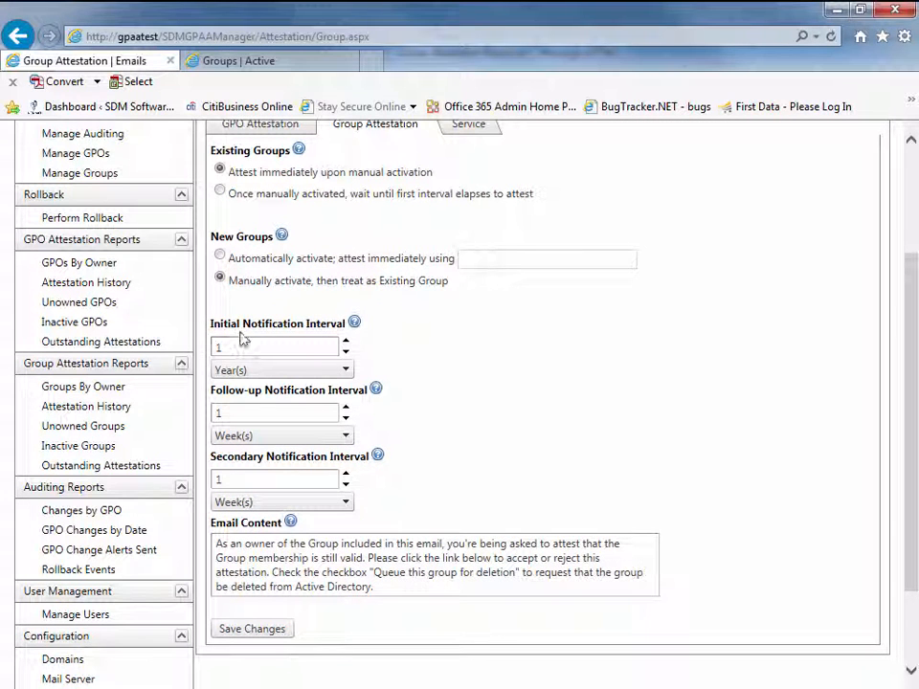
drag(240, 324, 320, 323)
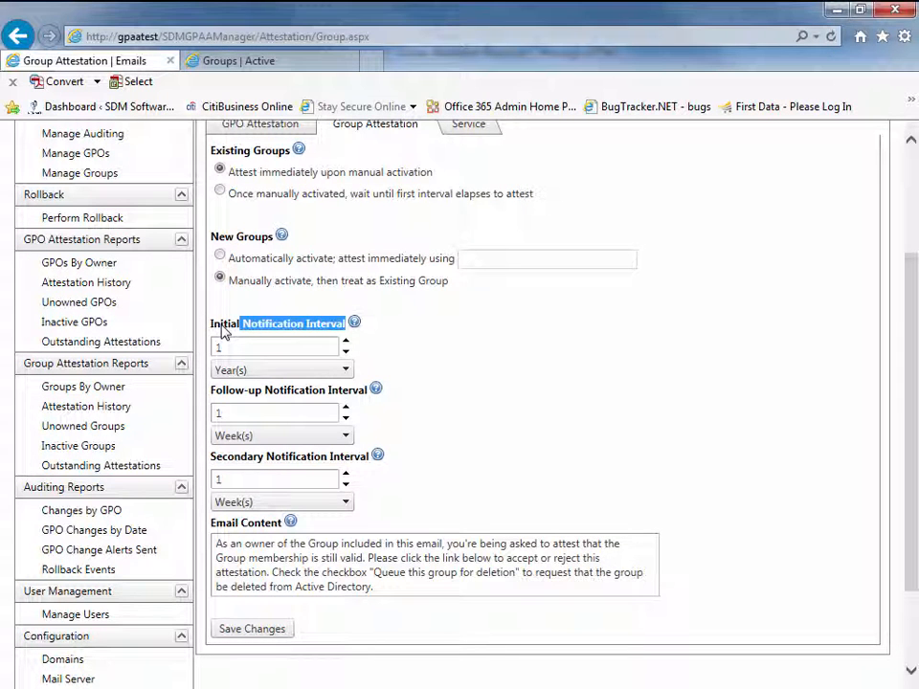
click(246, 371)
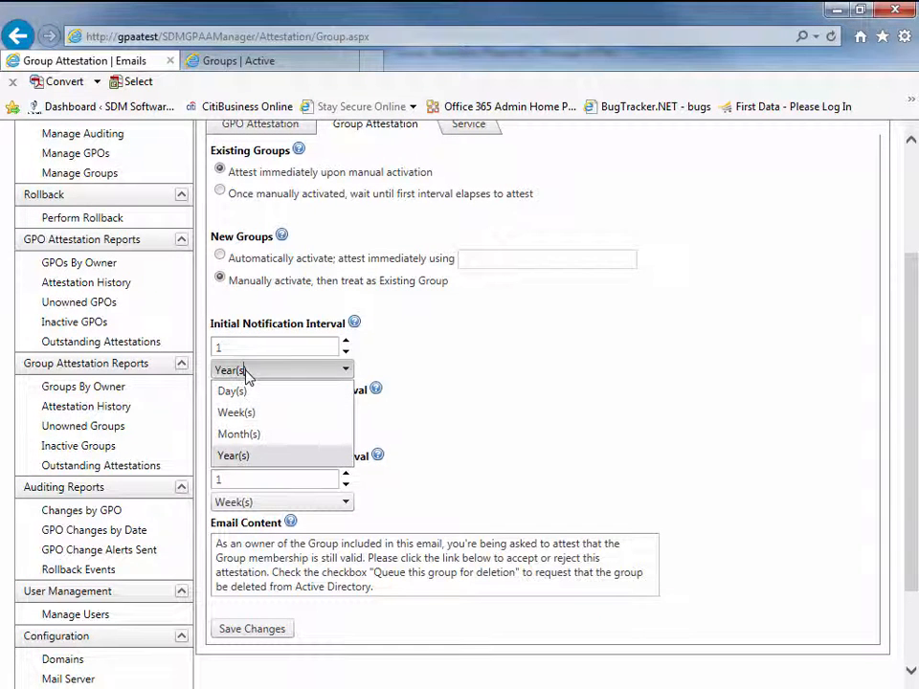
click(461, 352)
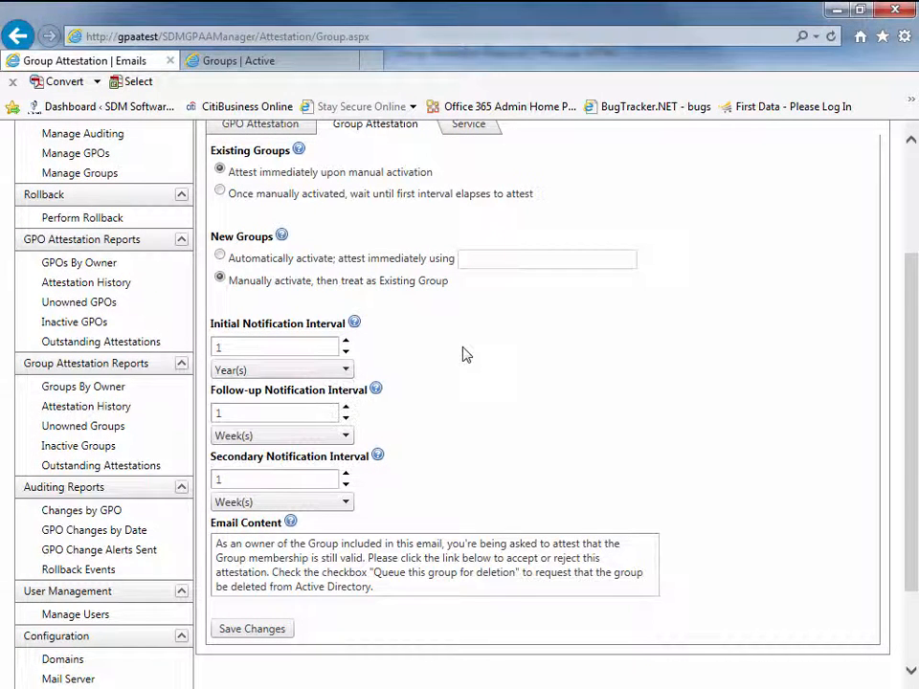
- Examine the Email Content text in the group attestation settings, highlighting the whole message
scroll(461, 355, down, 2)
click(380, 498)
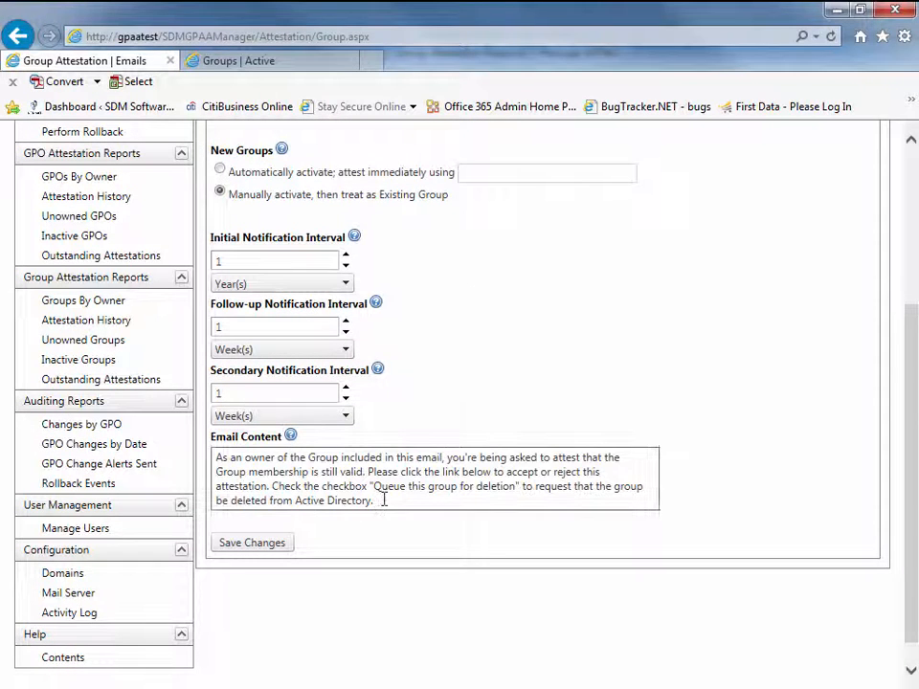
drag(373, 499, 213, 459)
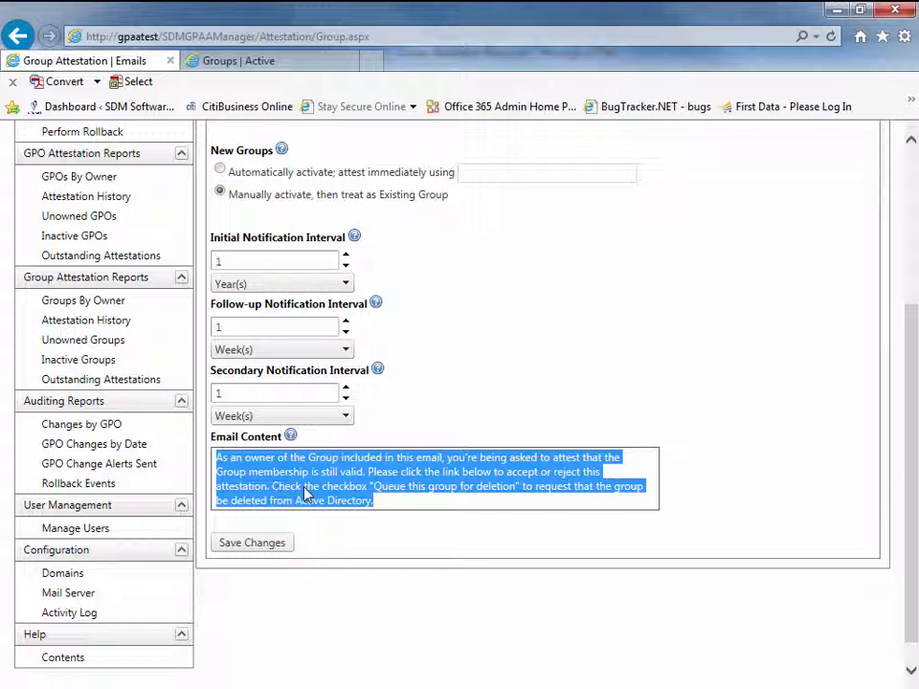
scroll(554, 400, up, 2)
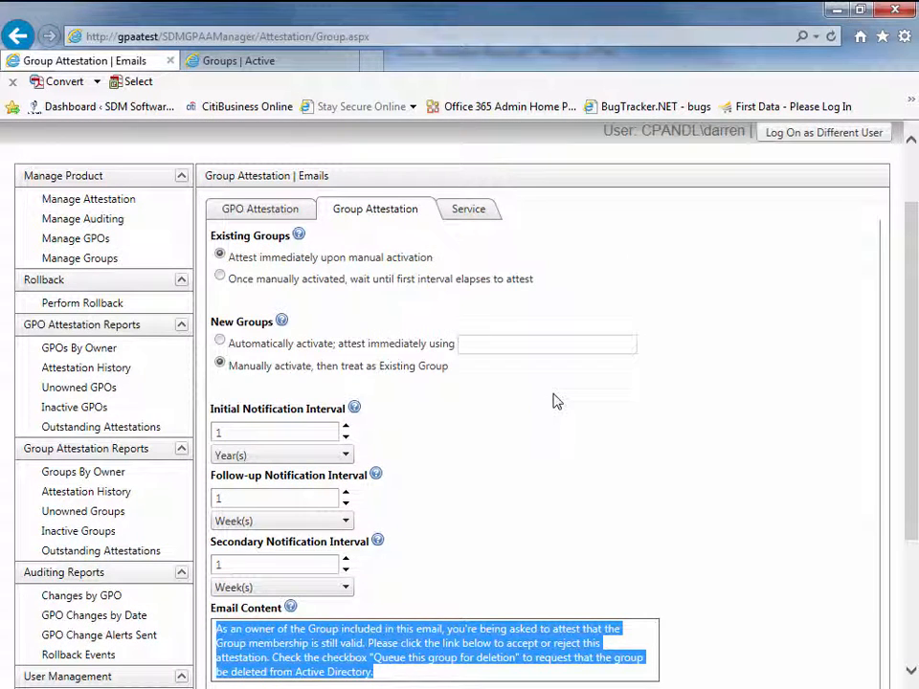
- Open the DC Status page under auditing management and select the 2008-R2-DC1 domain controller to check its heartbeat
click(113, 221)
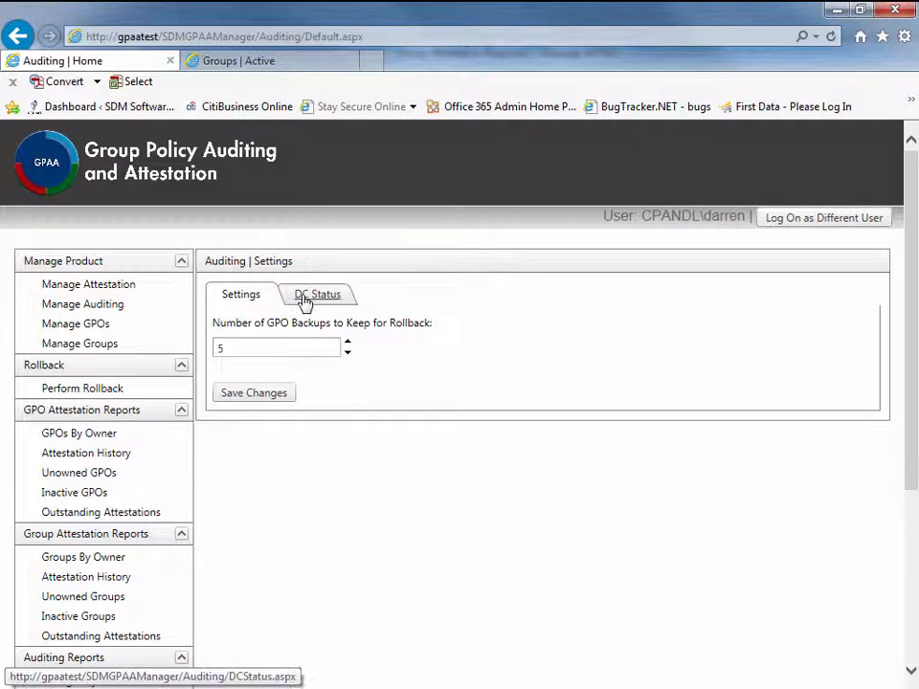
click(304, 301)
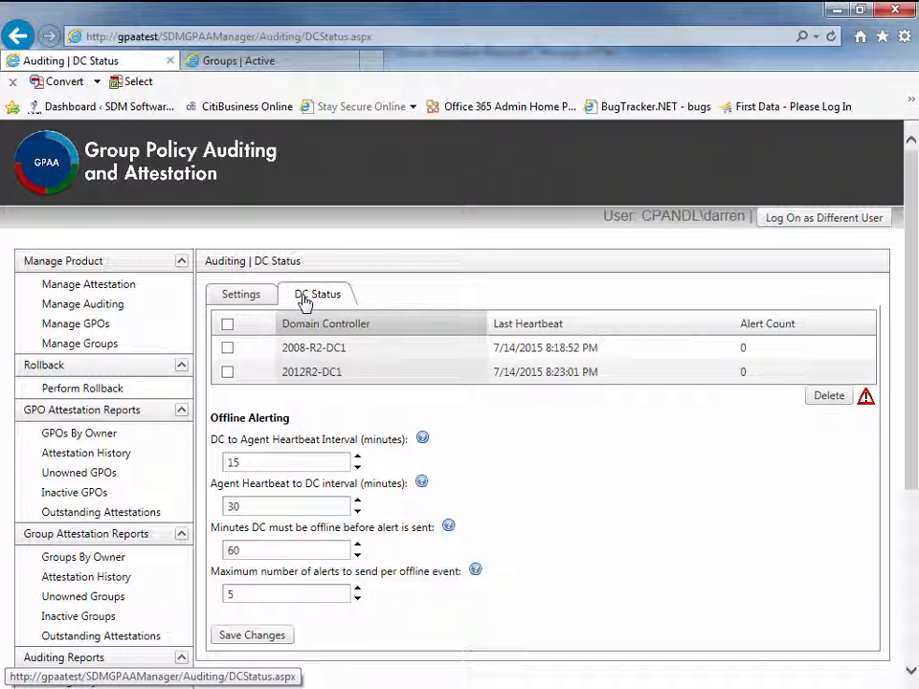
click(498, 354)
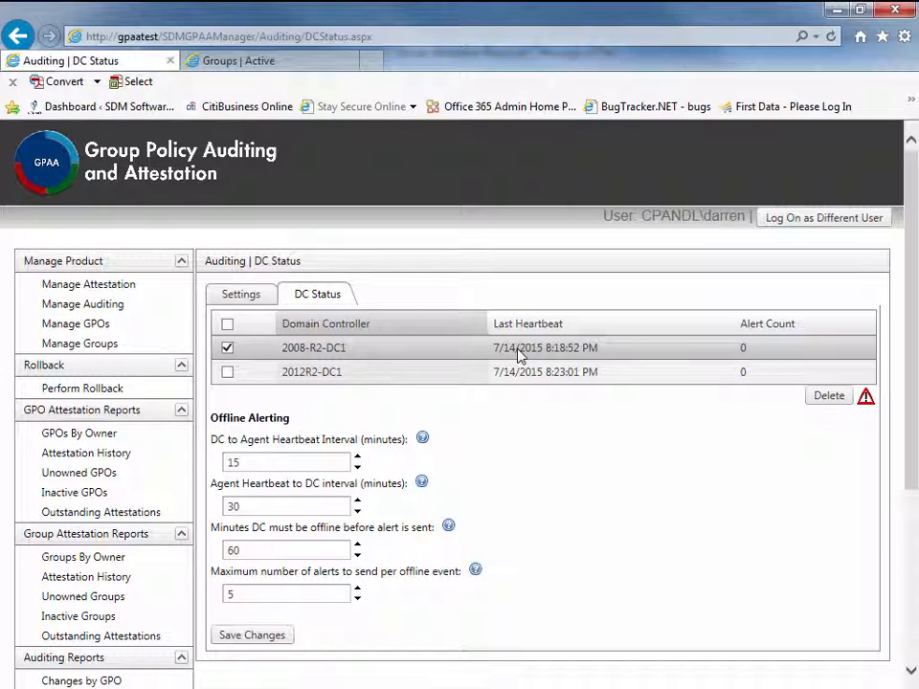